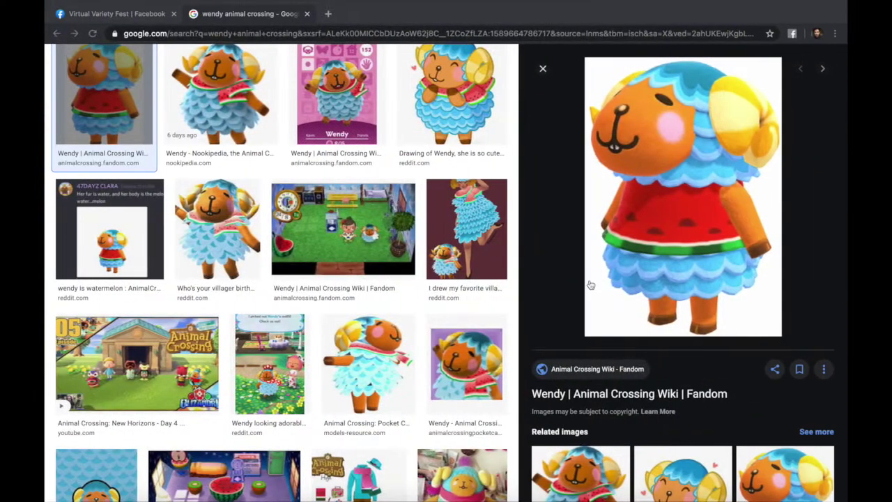
- Switch from Google Images back to the Virtual Variety Fest Facebook Page tab
click(125, 18)
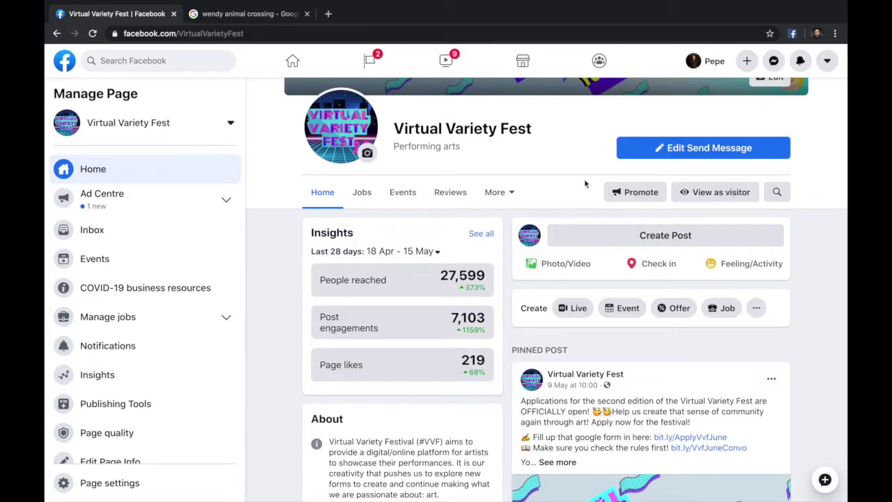
- Begin setting up a live video for the Virtual Variety Fest Page
click(577, 315)
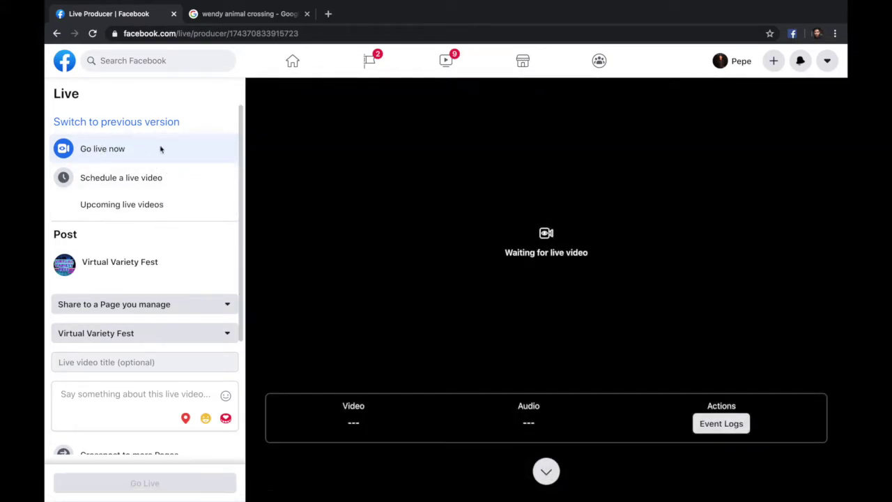
- Confirm the live video shares to a Page, posting as Virtual Variety Fest, with nothing changed
scroll(161, 234, down, 3)
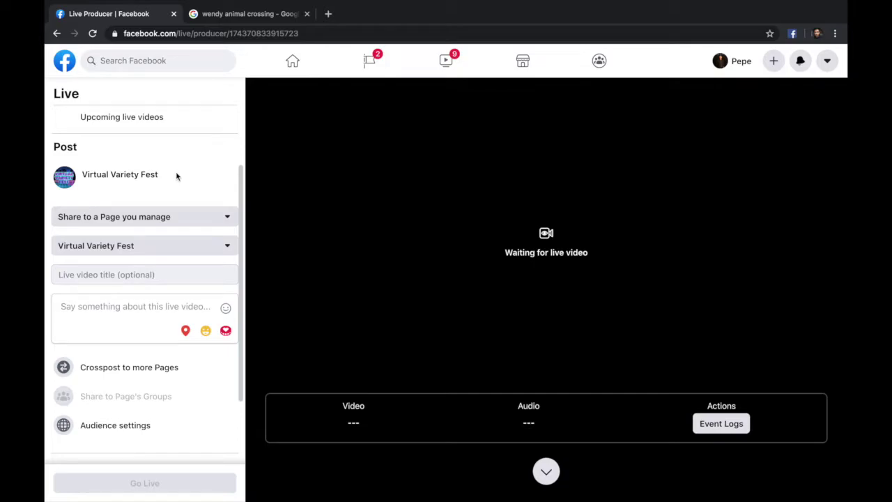
click(226, 217)
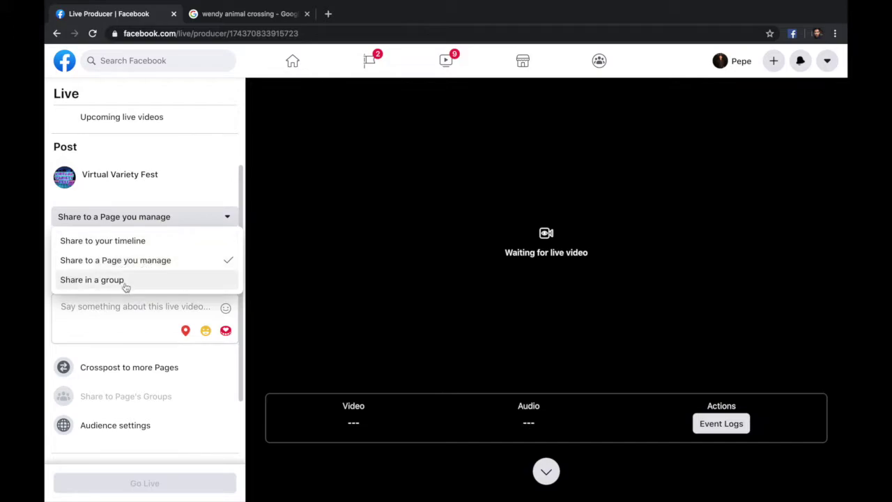
click(159, 163)
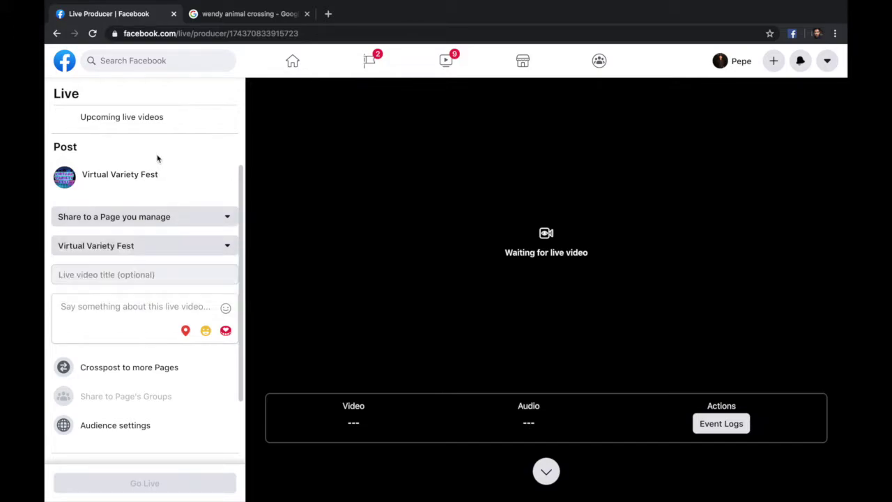
click(185, 252)
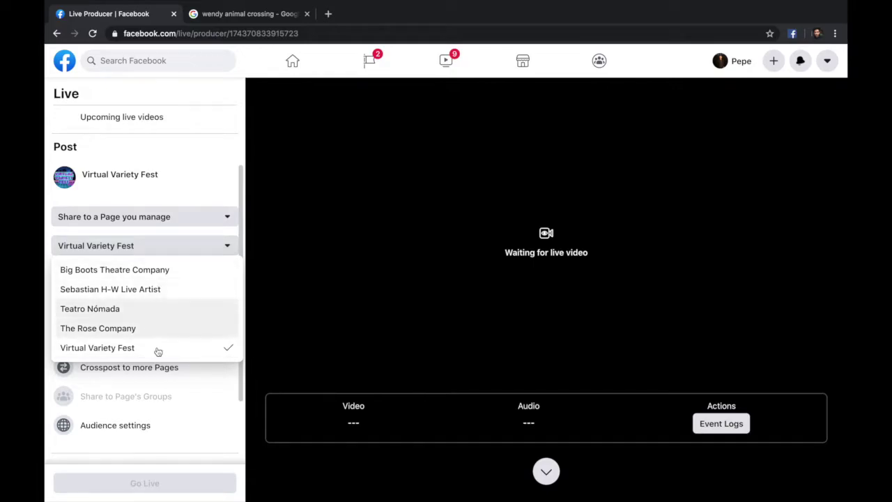
click(171, 202)
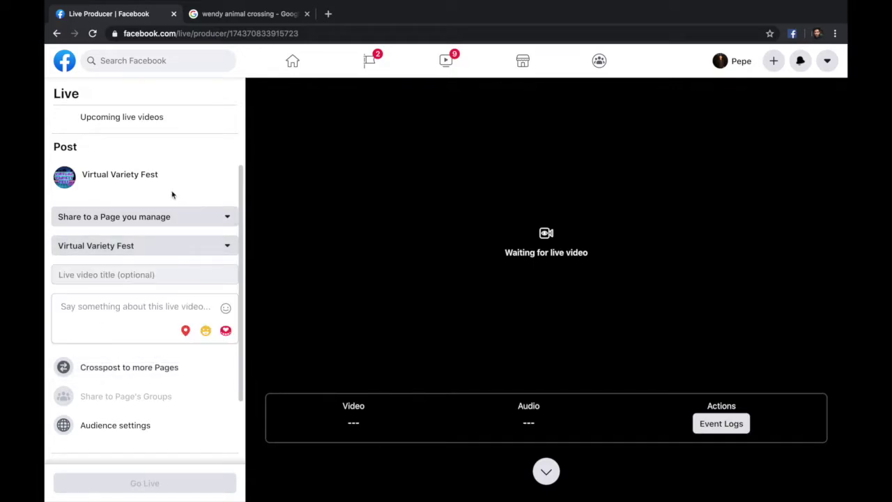
- Enter '-' as both the live video's title and description
click(114, 276)
text(-)
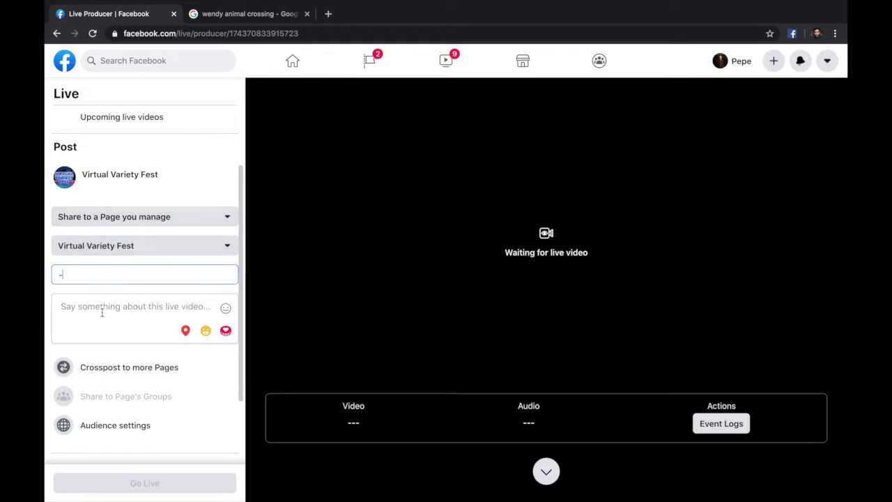
click(101, 311)
text(-)
scroll(180, 329, down, 2)
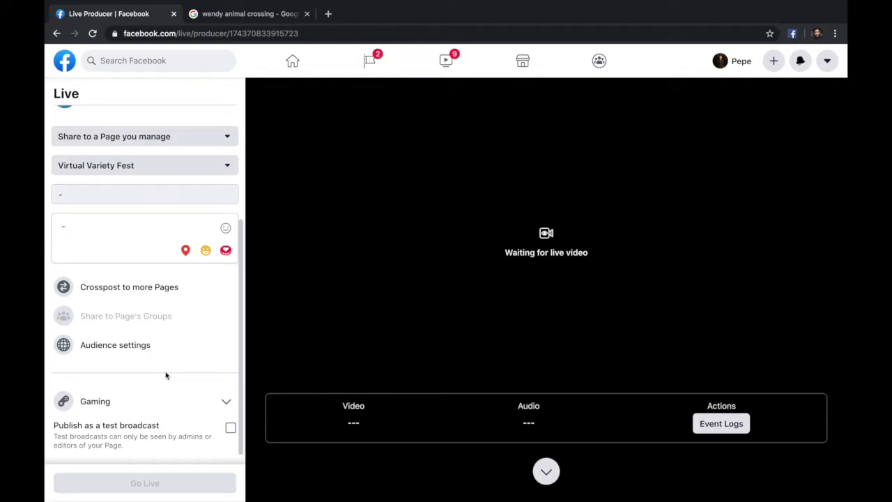
- Tick 'Publish as a test broadcast' so only Page admins can see it
click(191, 433)
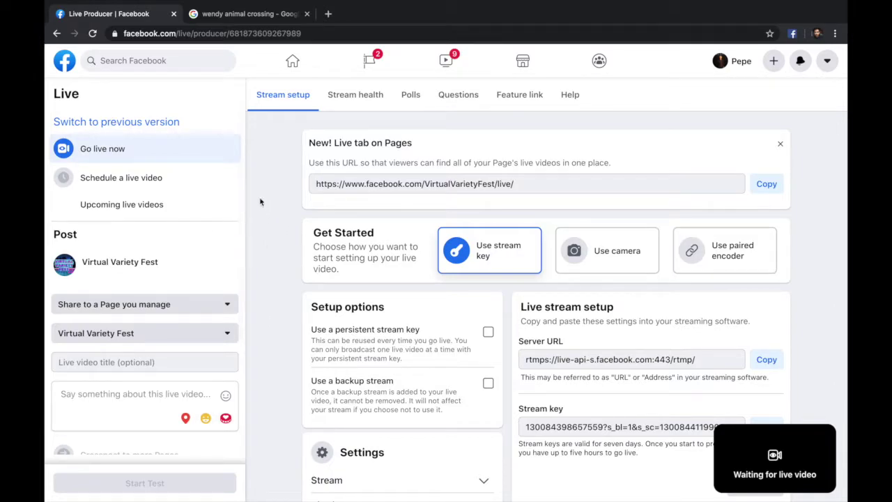
- Choose Use camera under Get Started to stream from the computer's FaceTime HD camera
scroll(211, 328, down, 5)
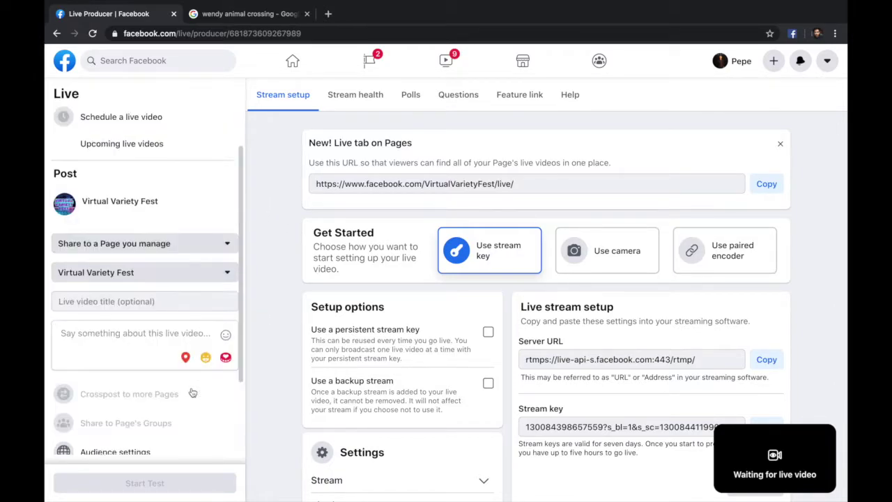
scroll(274, 360, up, 8)
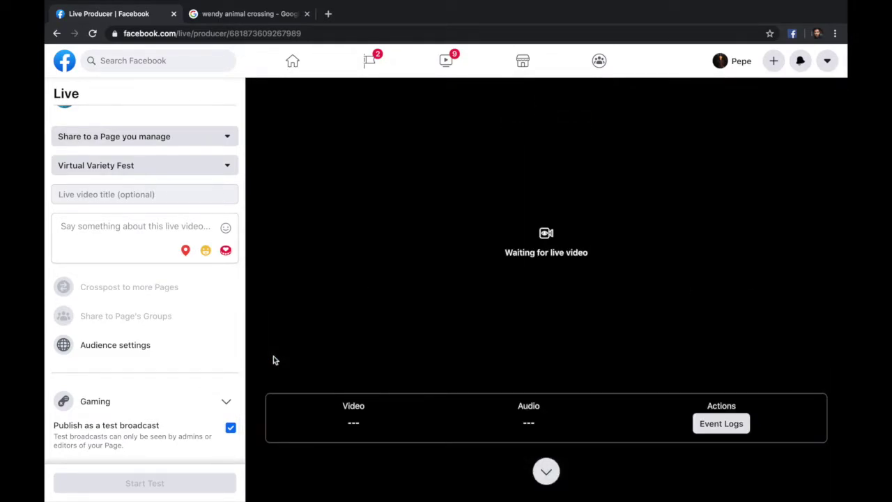
scroll(274, 360, down, 8)
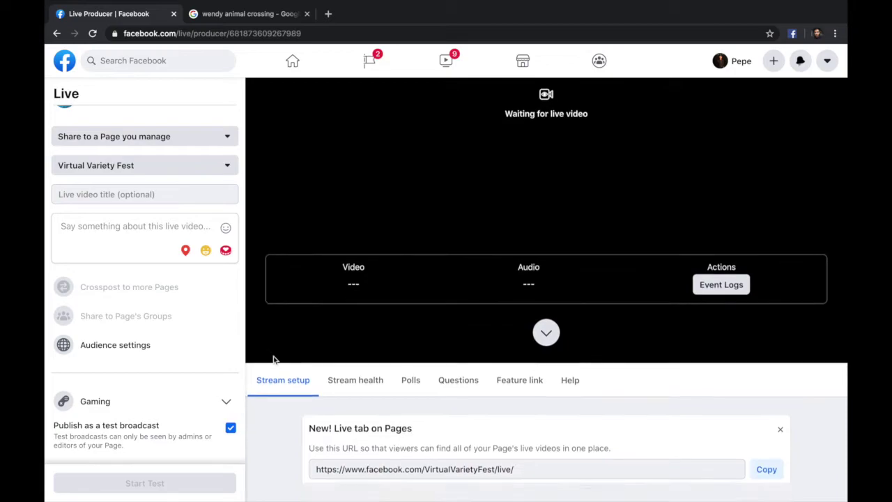
scroll(274, 360, down, 1)
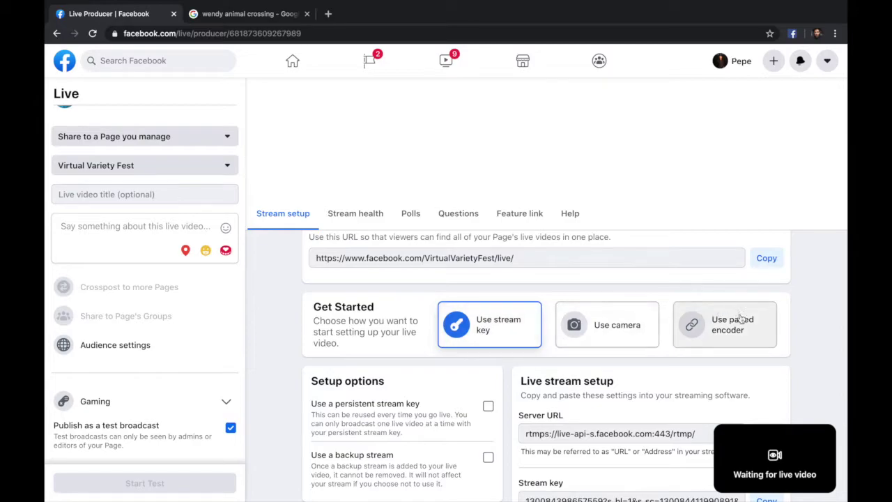
click(631, 340)
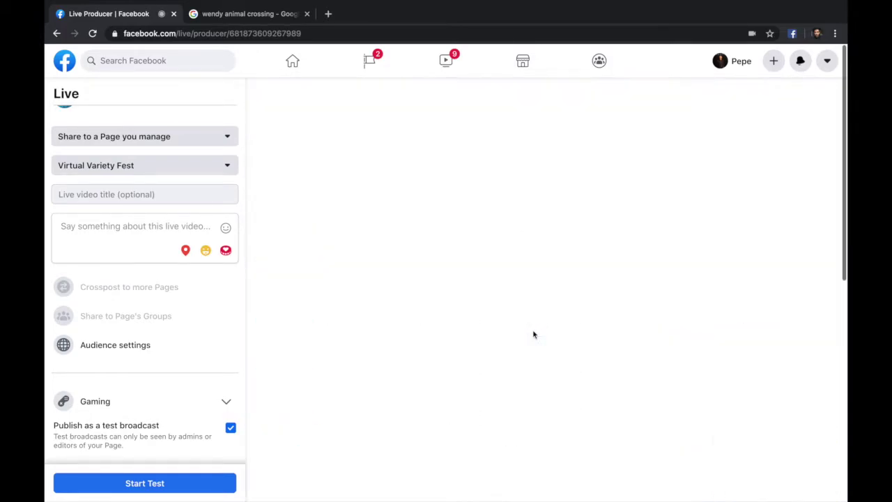
scroll(534, 335, down, 1)
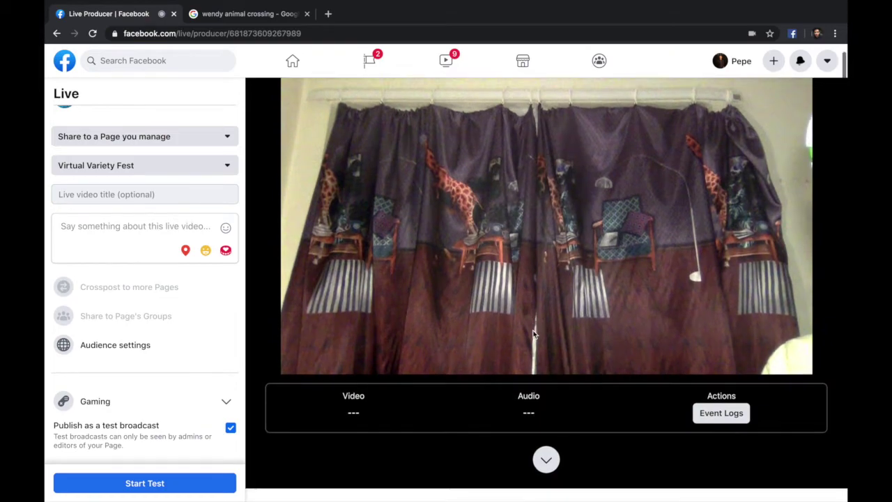
scroll(534, 334, down, 5)
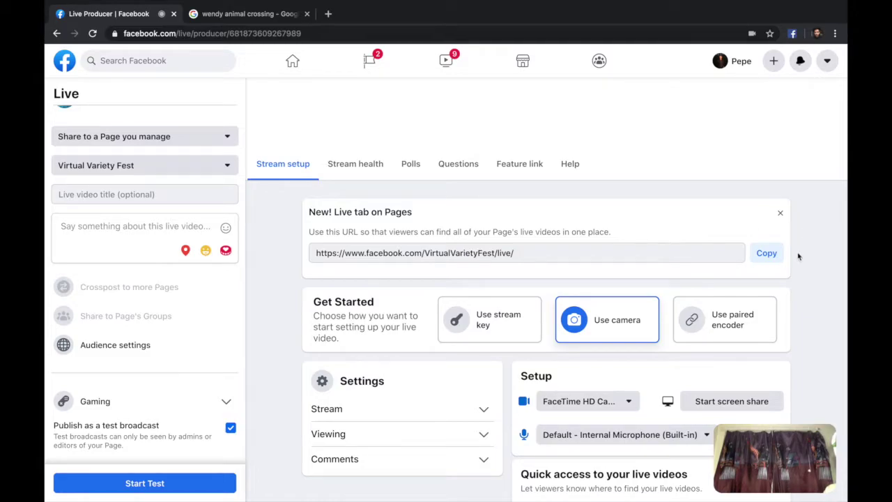
scroll(799, 257, down, 3)
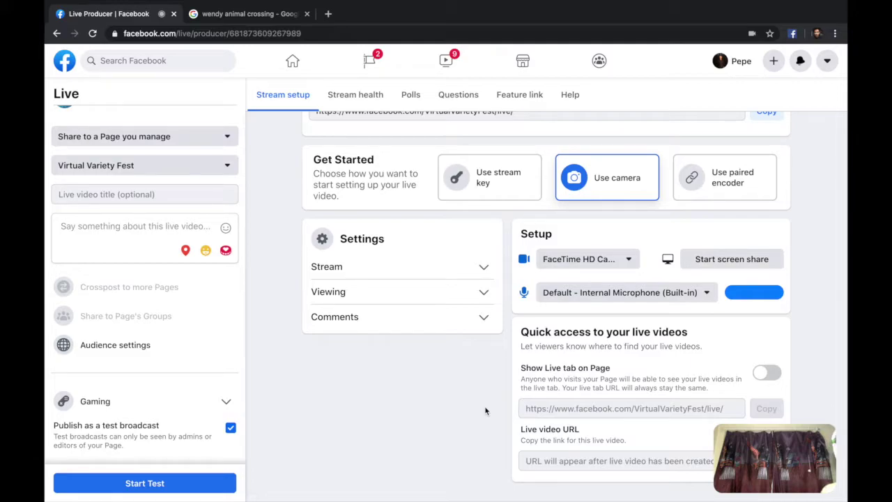
scroll(486, 411, up, 1)
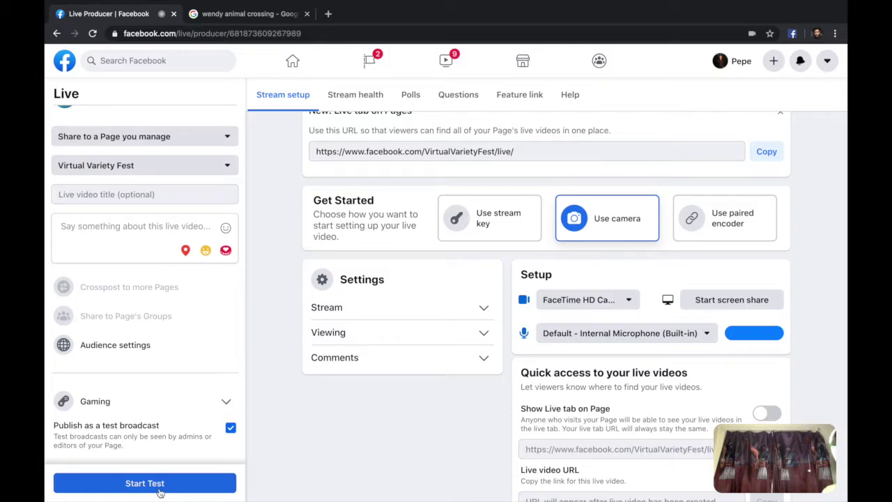
- Start the test broadcast and let the camera stream run live for about 30 seconds
click(201, 484)
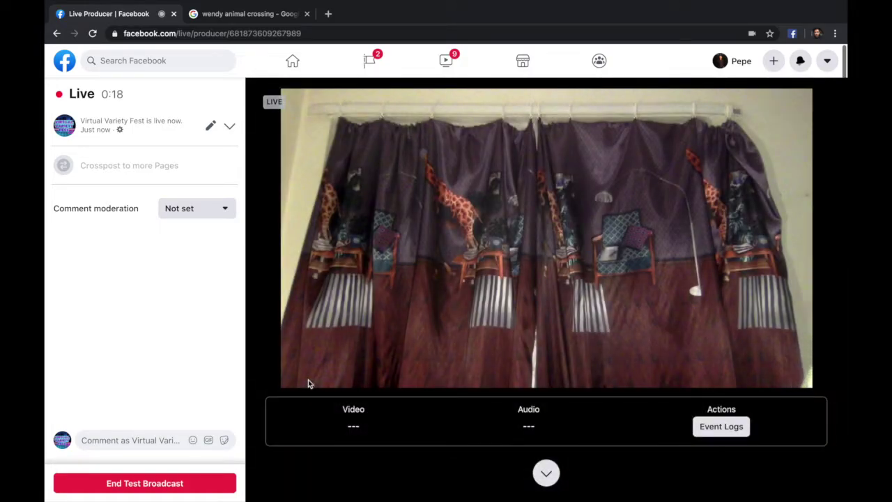
scroll(309, 382, down, 4)
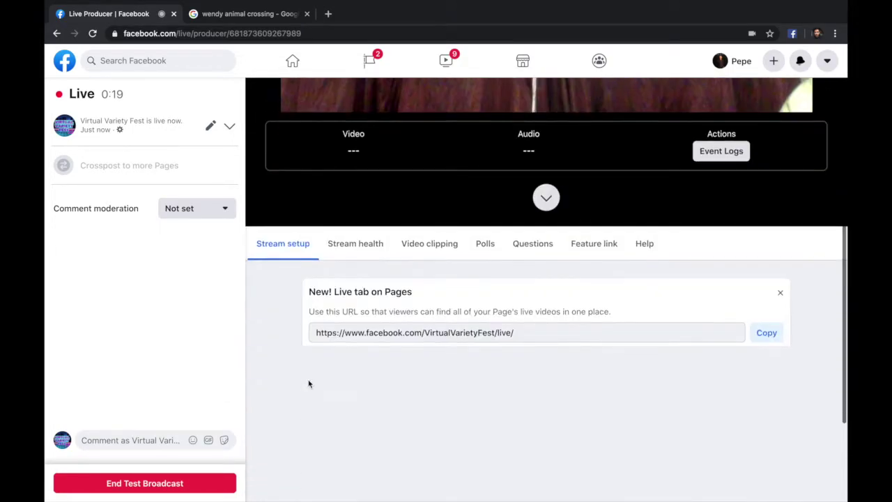
scroll(308, 383, down, 2)
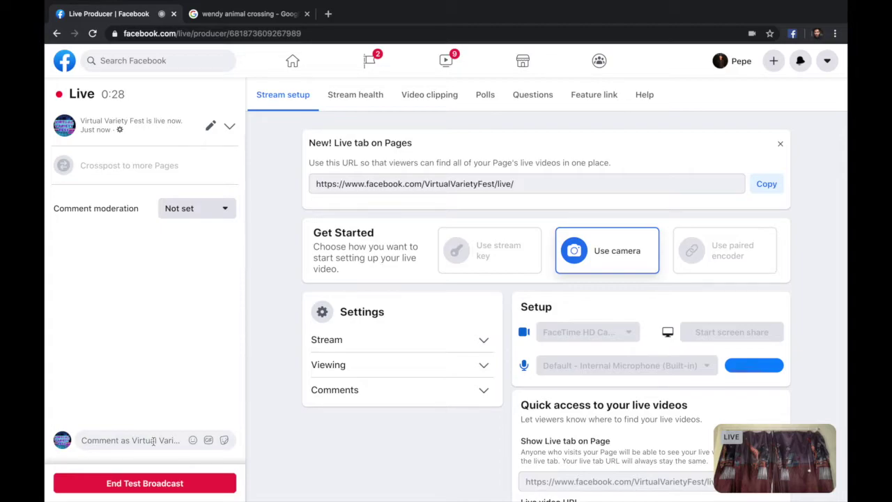
- End the test broadcast, confirming End in the 'End live video?' dialog
click(199, 488)
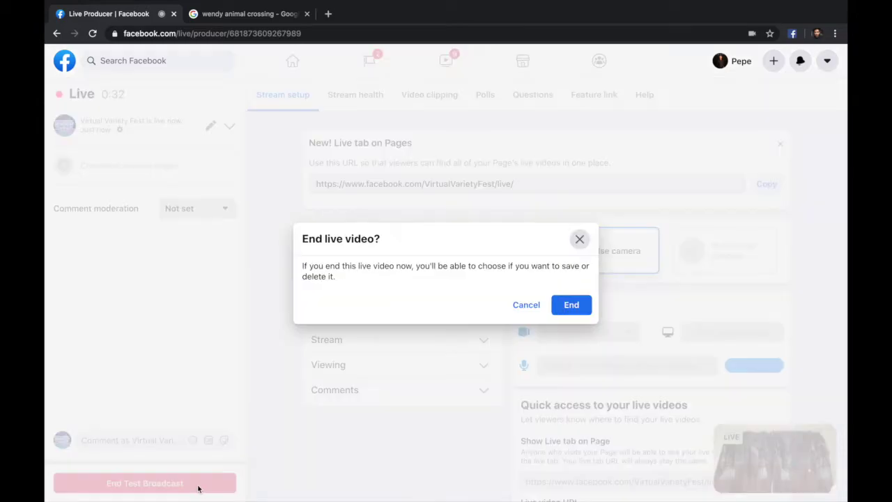
click(576, 307)
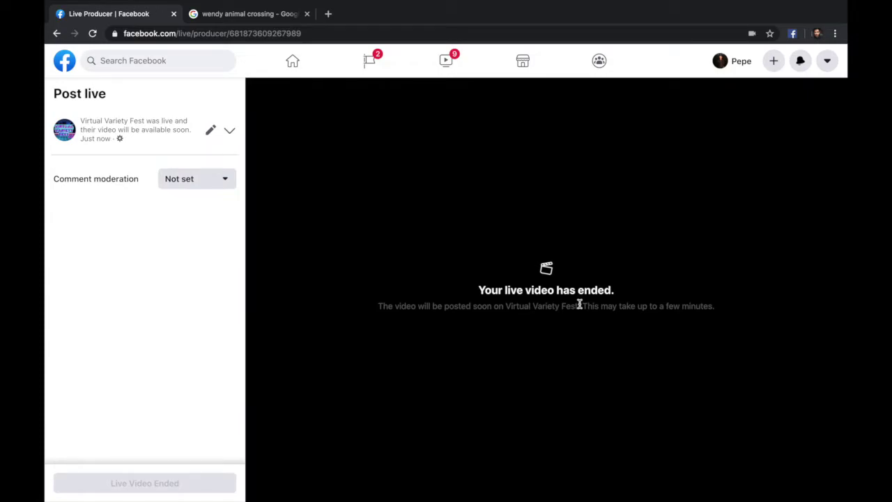
scroll(579, 304, down, 5)
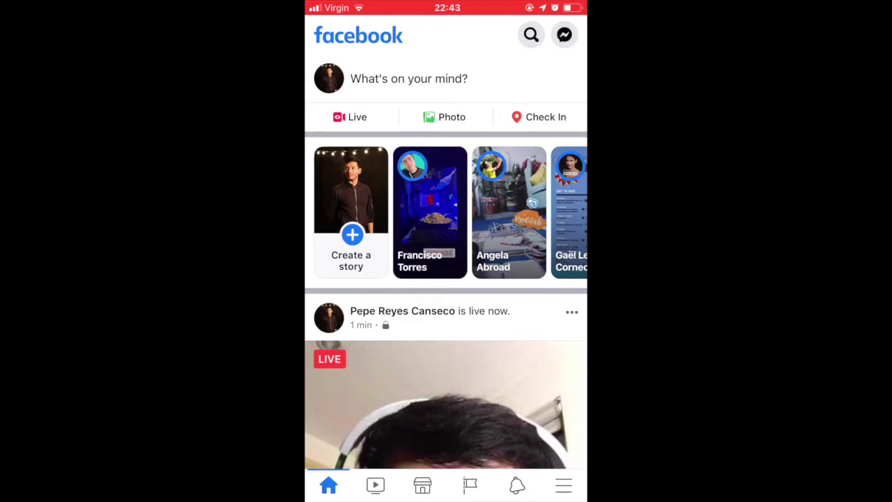
- From the Facebook app feed, open Live under 'What's on your mind?' to reach the camera screen
scroll(446, 235, down, 1)
click(351, 102)
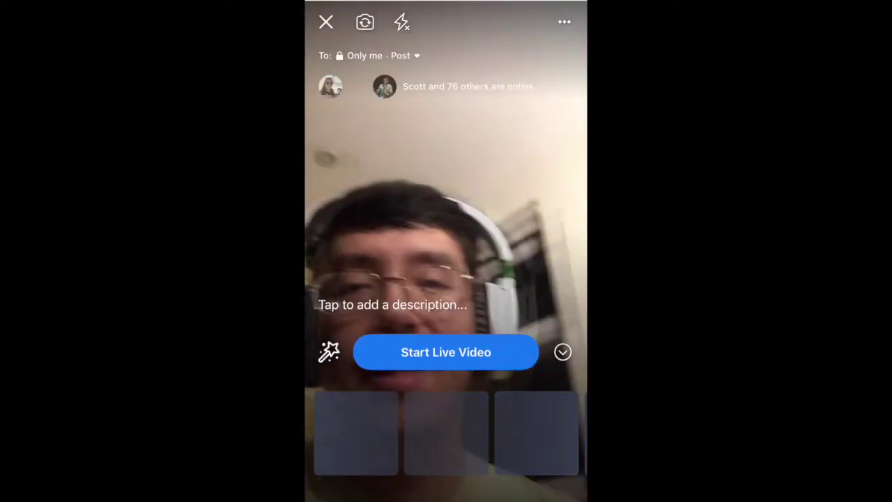